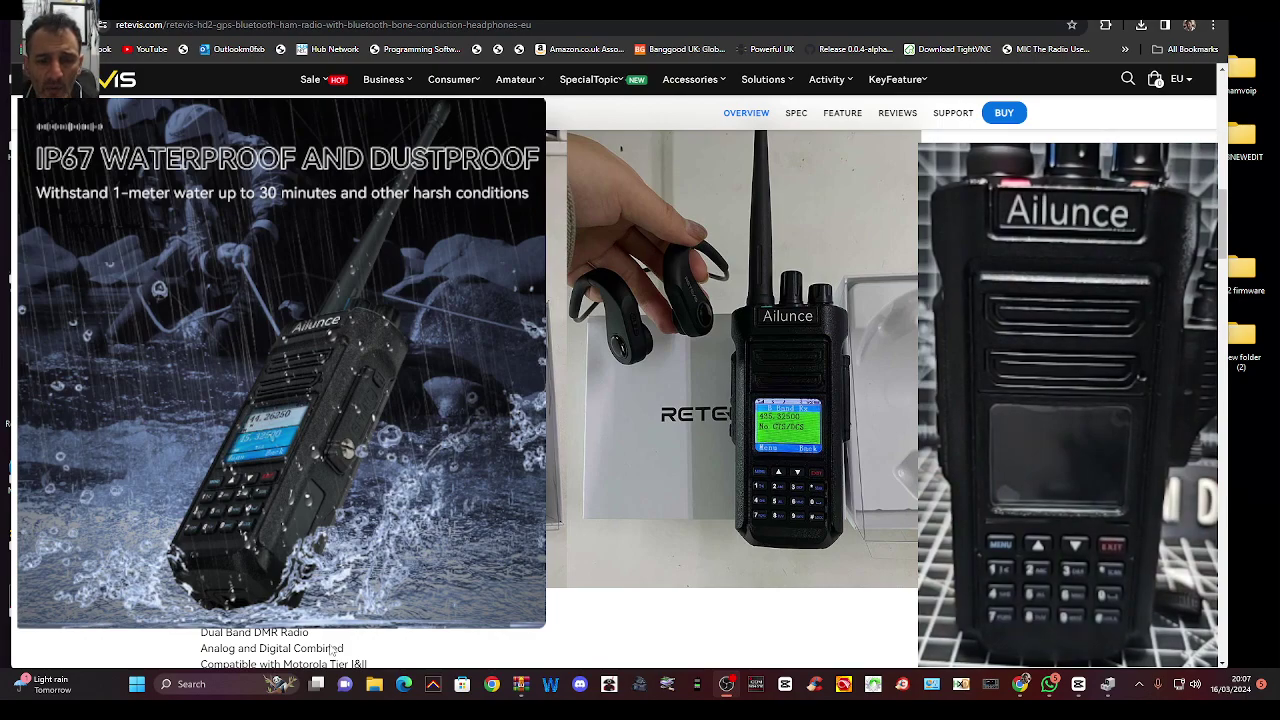
Step: Open Device Manager from the Start button's Win+X menu to check the radio's COM port
right_click(135, 687)
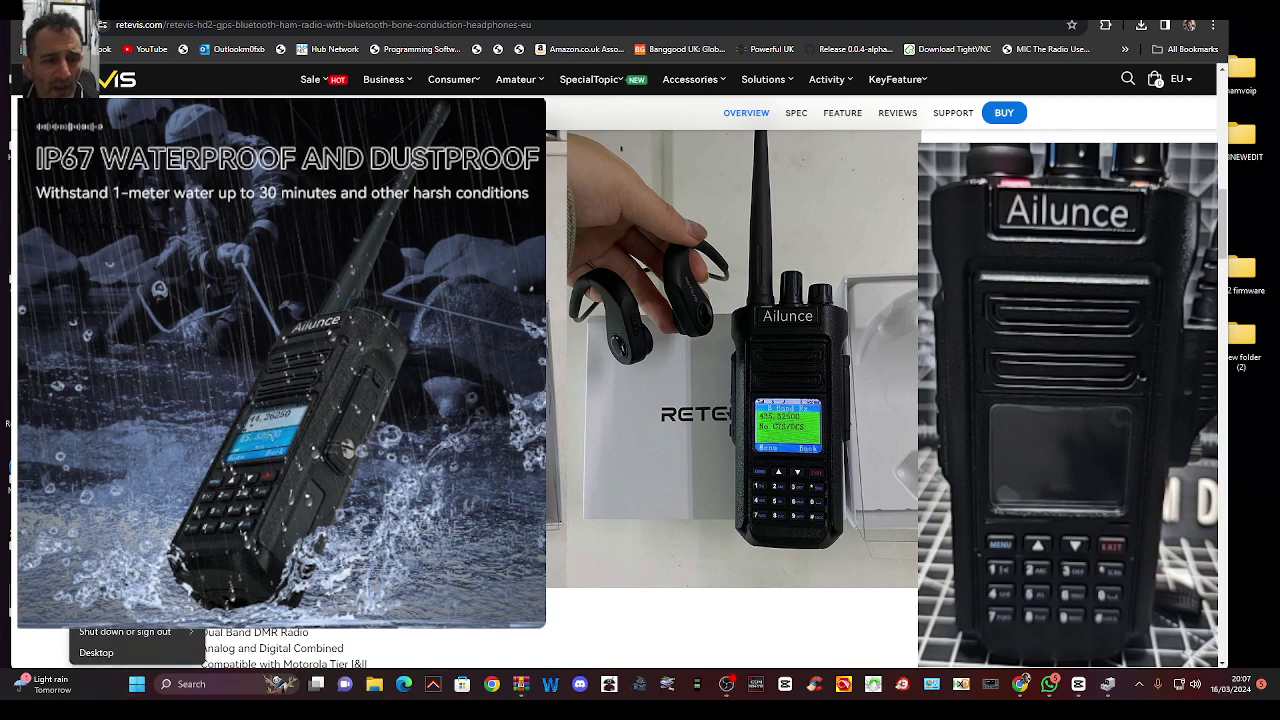
key("Escape")
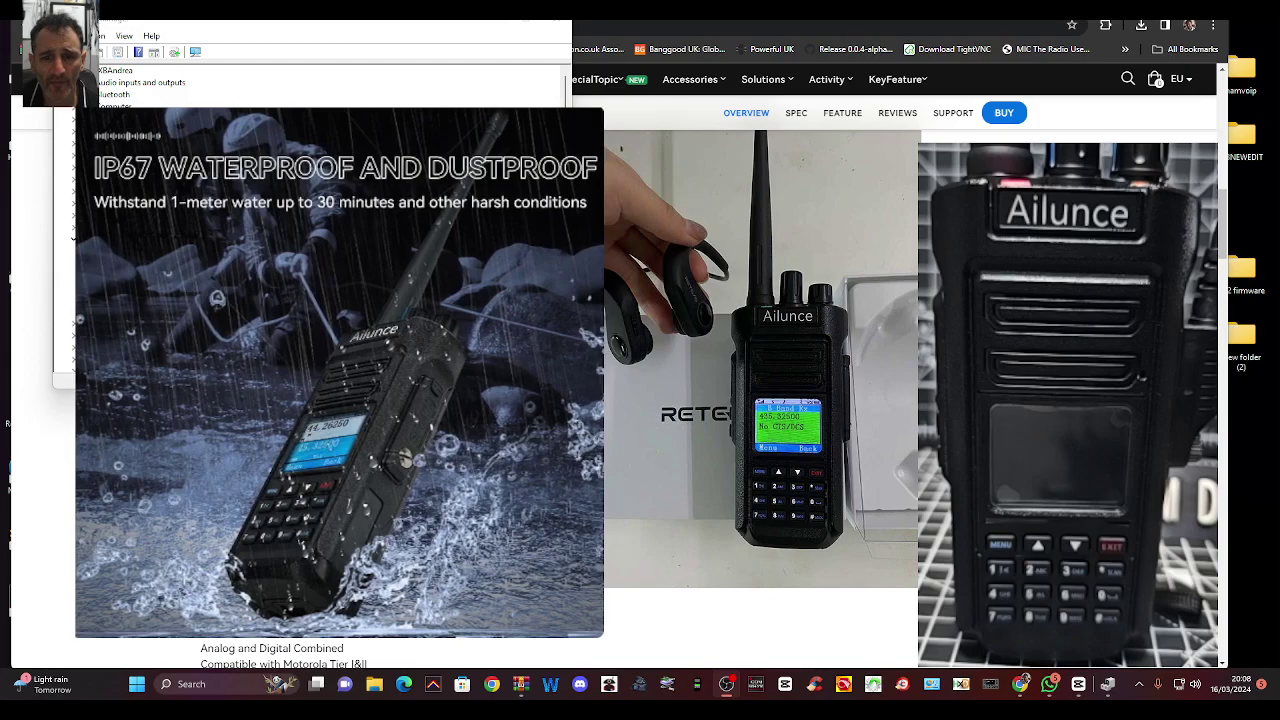
Step: Close Device Manager, return to the Drive preview of the firmware zip, and check recent downloads
left_click(558, 29)
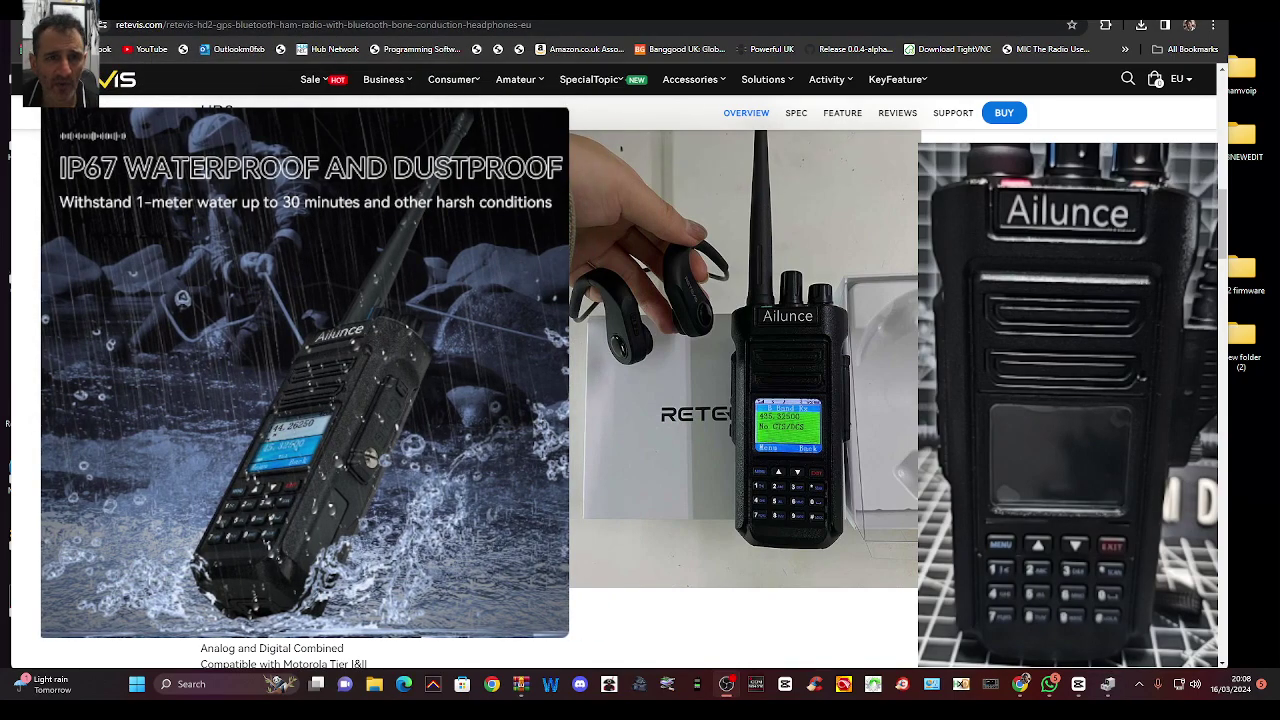
key("ctrl+Tab")
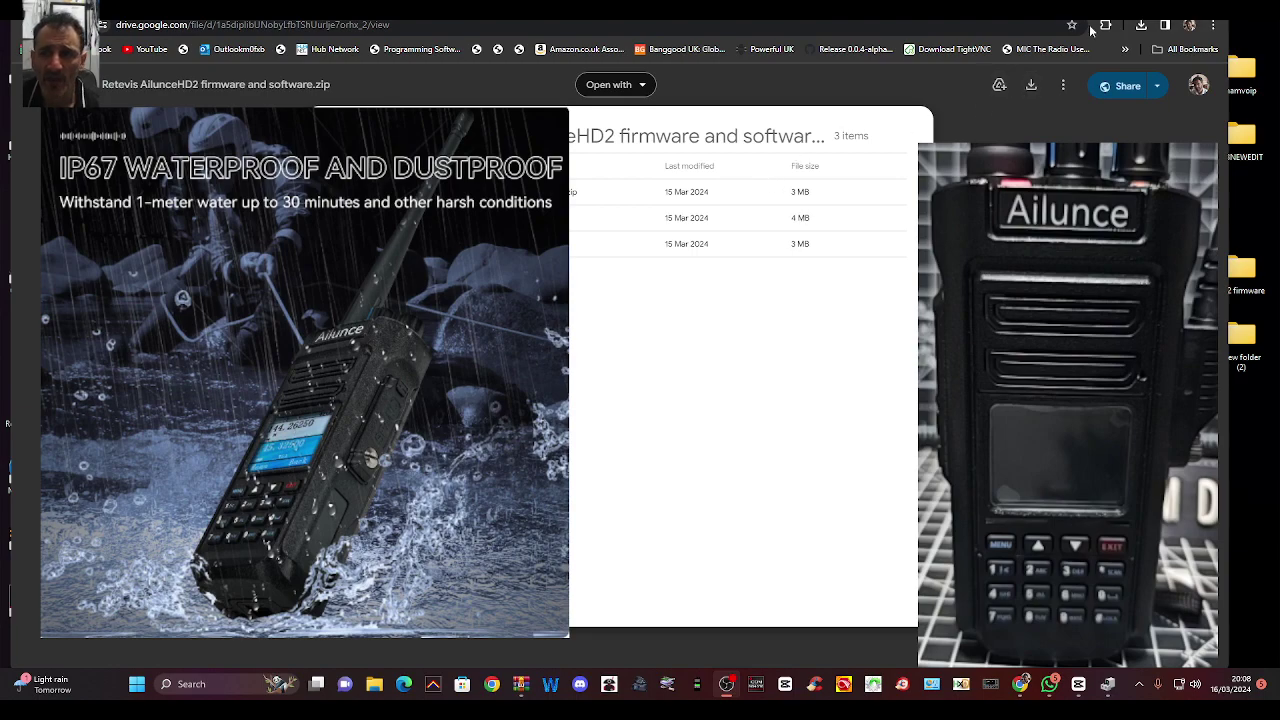
left_click(1141, 25)
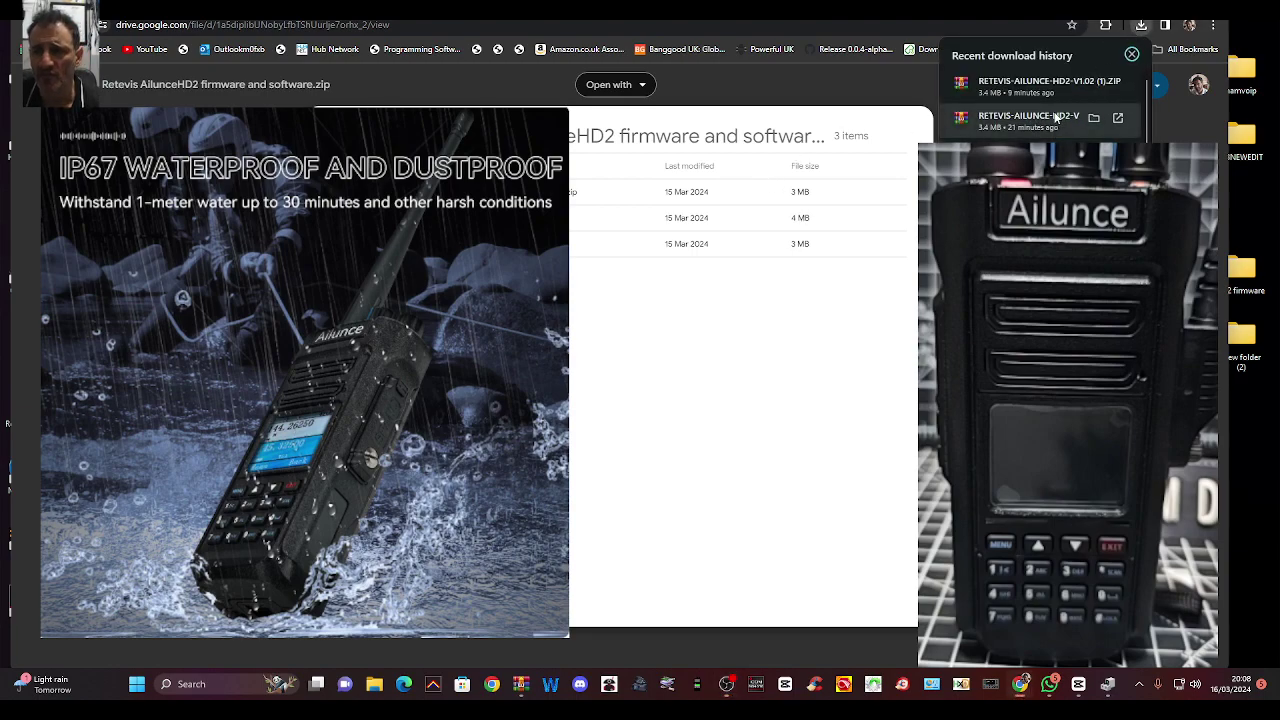
left_click_drag(1229, 192, 1211, 209)
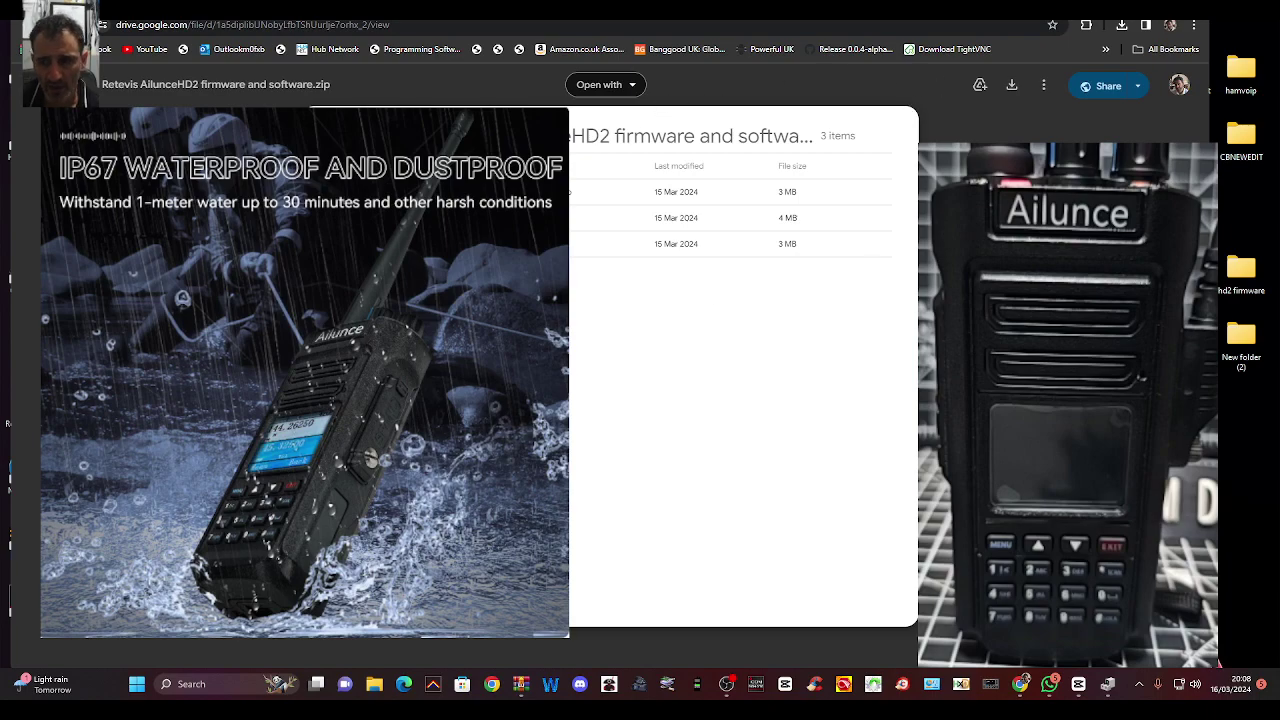
Step: Look in the Desktop's hd2 firmware folder, then bring up the downloaded firmware zip in WinRAR
double_click(1242, 272)
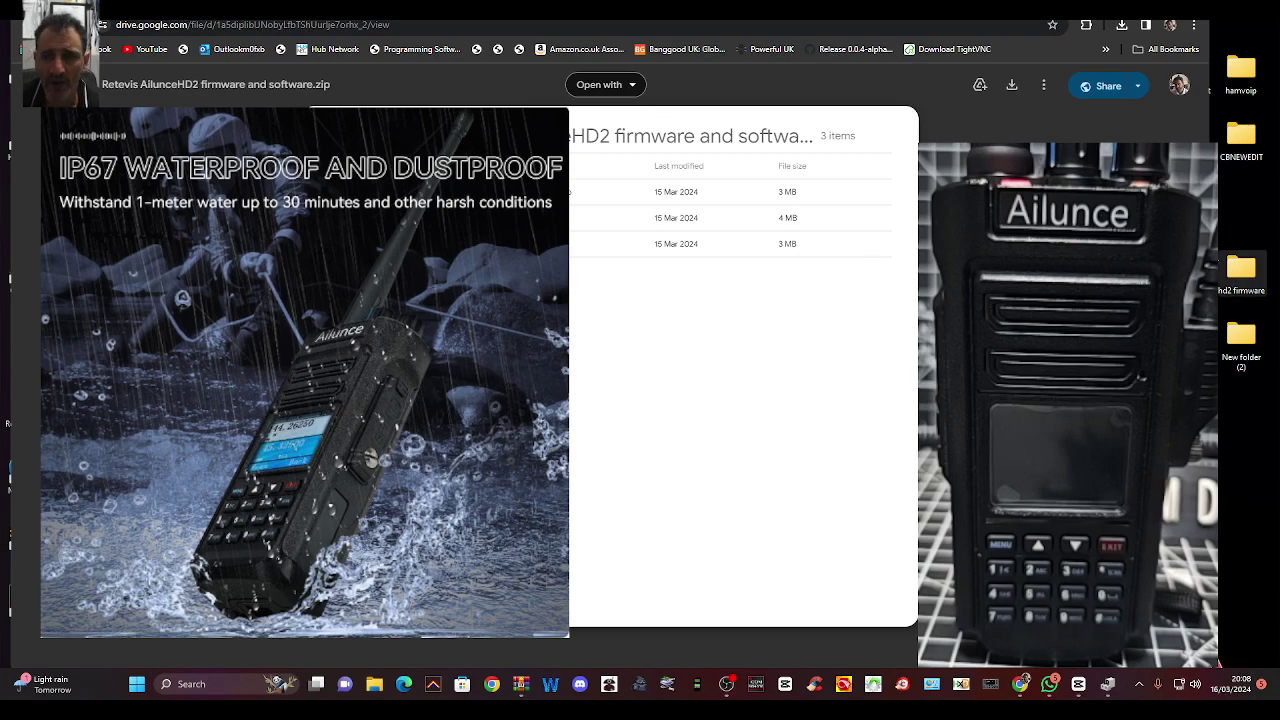
key("super+Down")
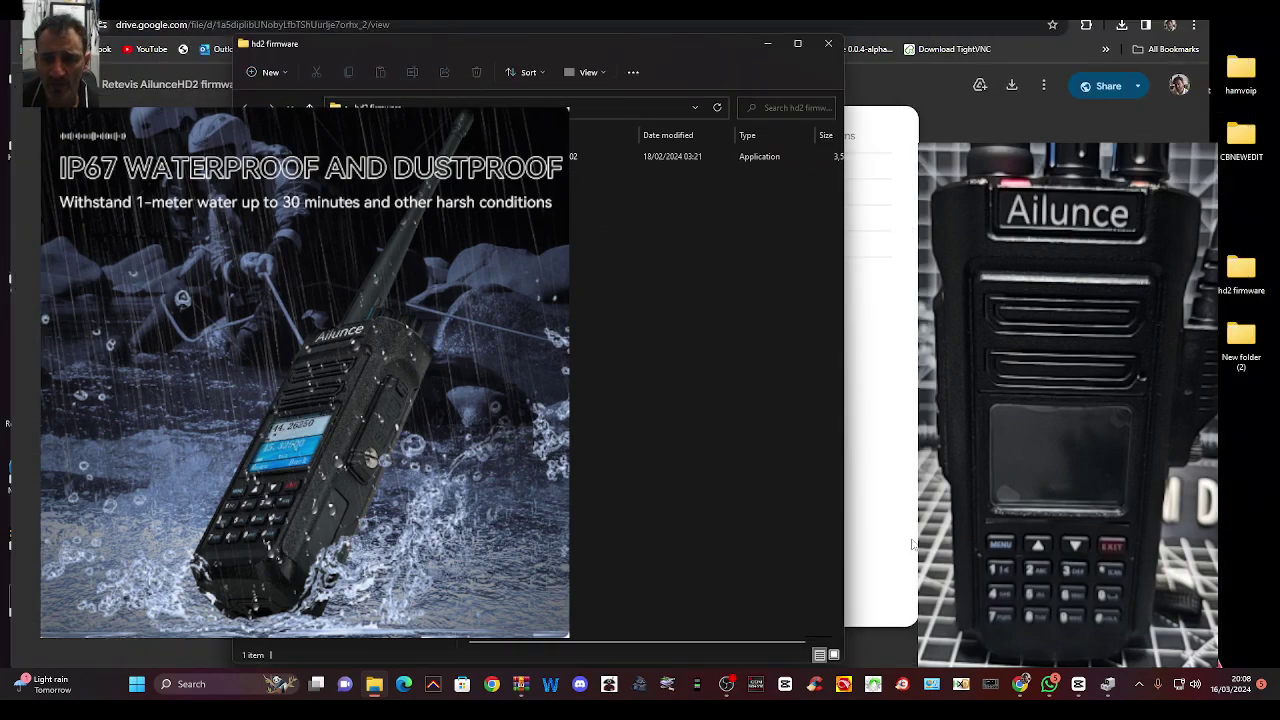
key("super+Down")
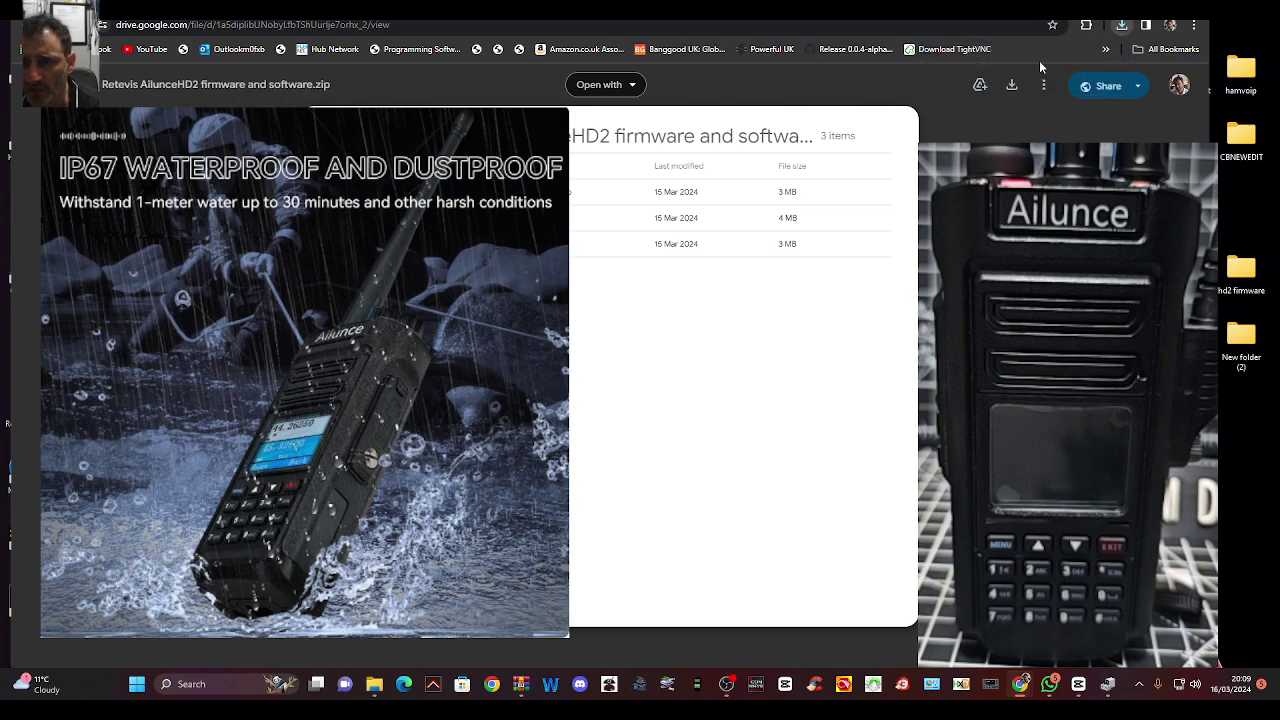
key("alt+Tab")
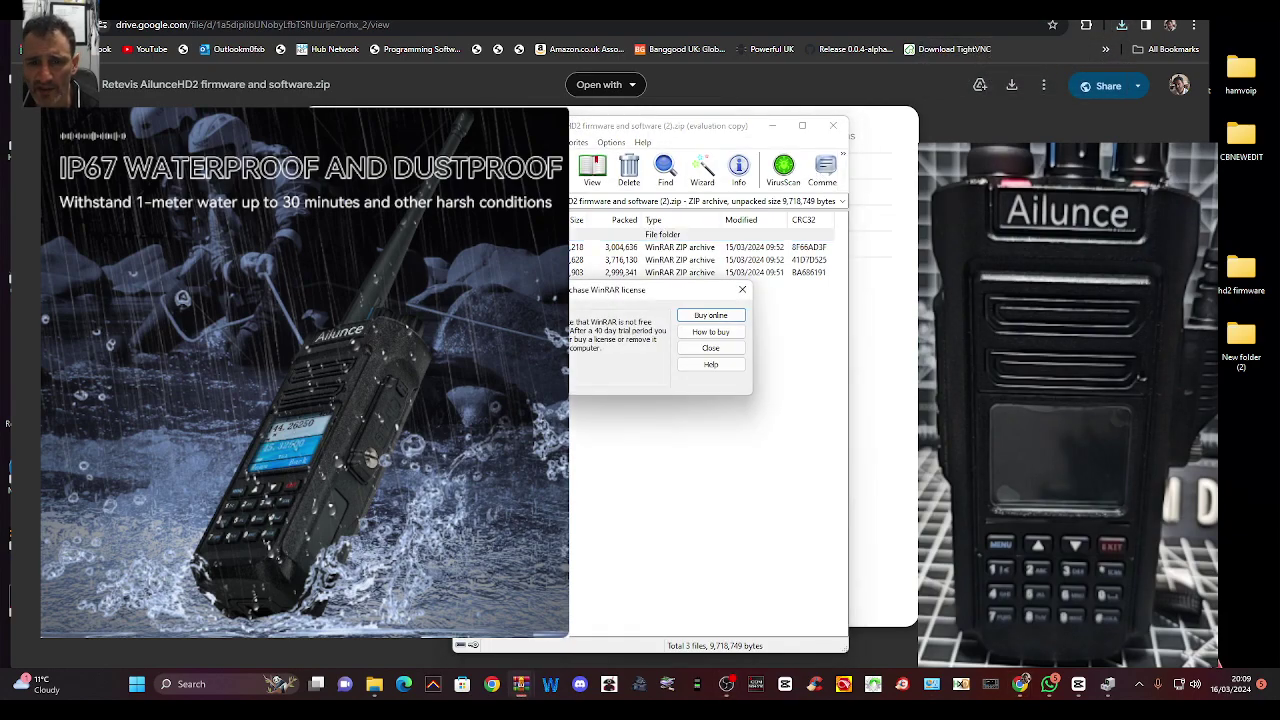
left_click(742, 289)
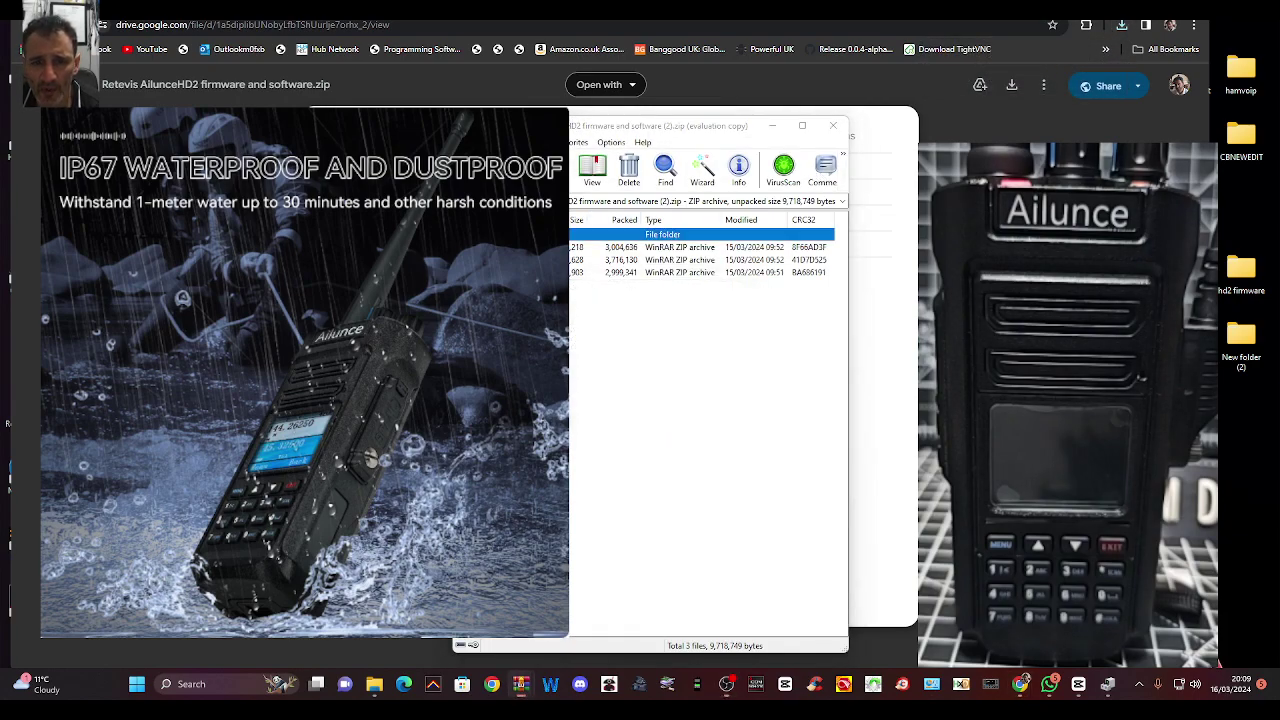
Step: Extract the zip into Desktop\hd2 firmware and close WinRAR
key("alt+e")
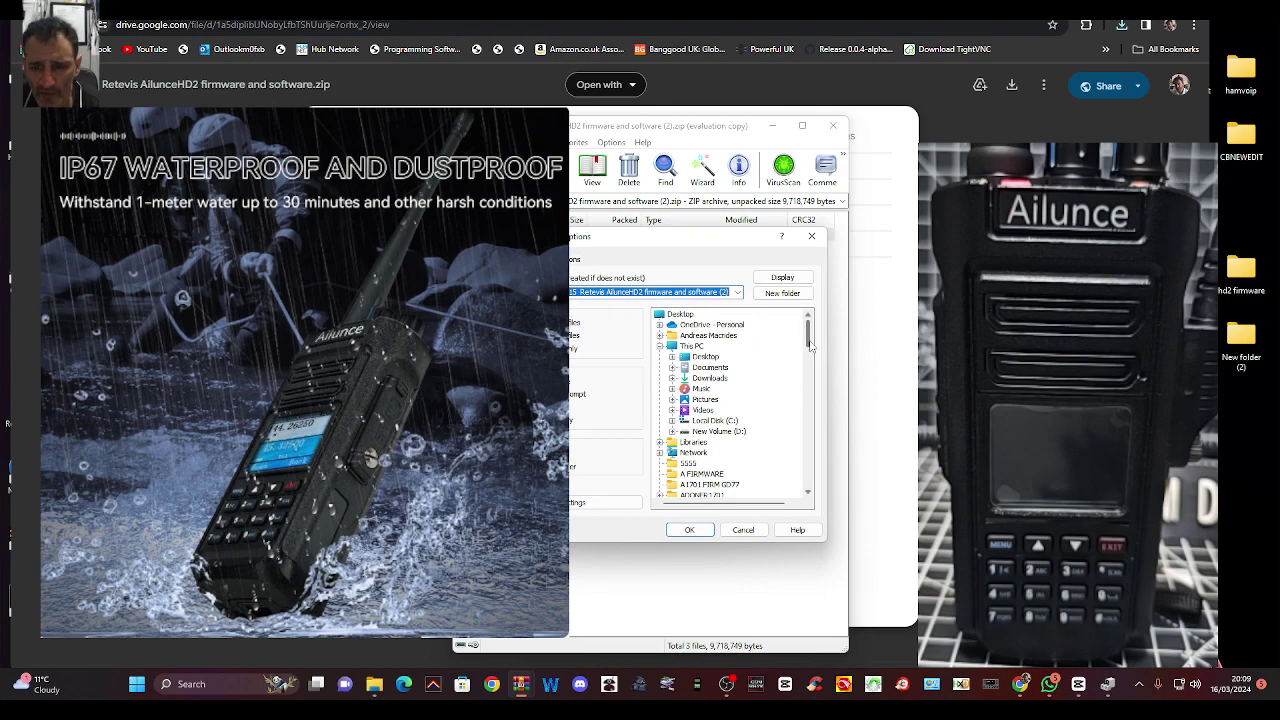
left_click_drag(810, 343, 808, 419)
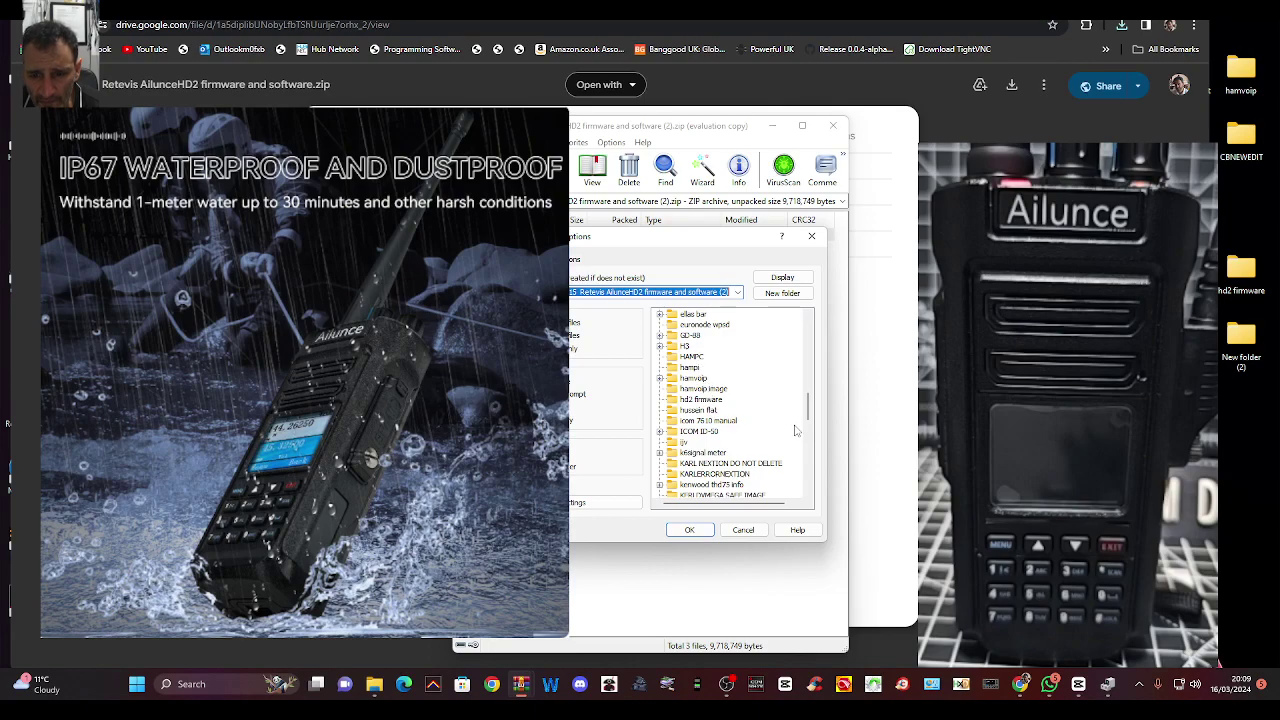
mouse_move(808, 405)
left_mouse_down()
mouse_move(815, 336)
mouse_move(810, 414)
left_mouse_up()
left_click(703, 357)
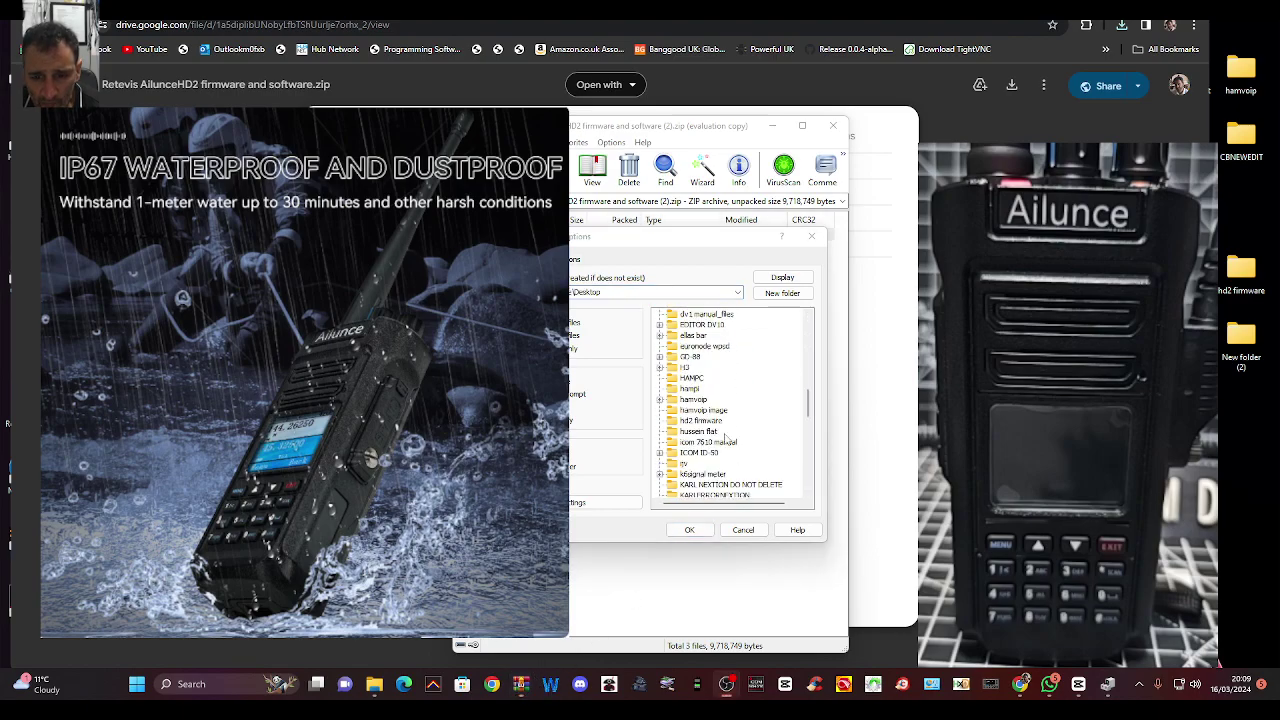
left_click(700, 420)
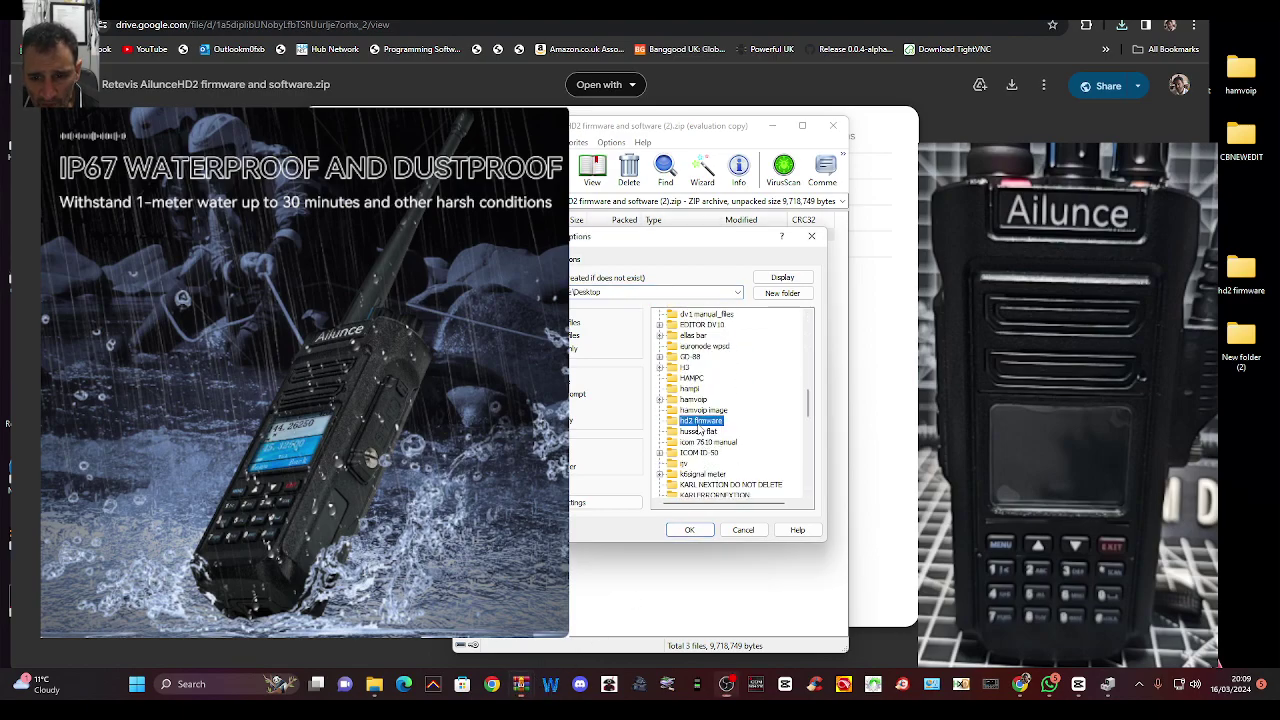
left_click(693, 530)
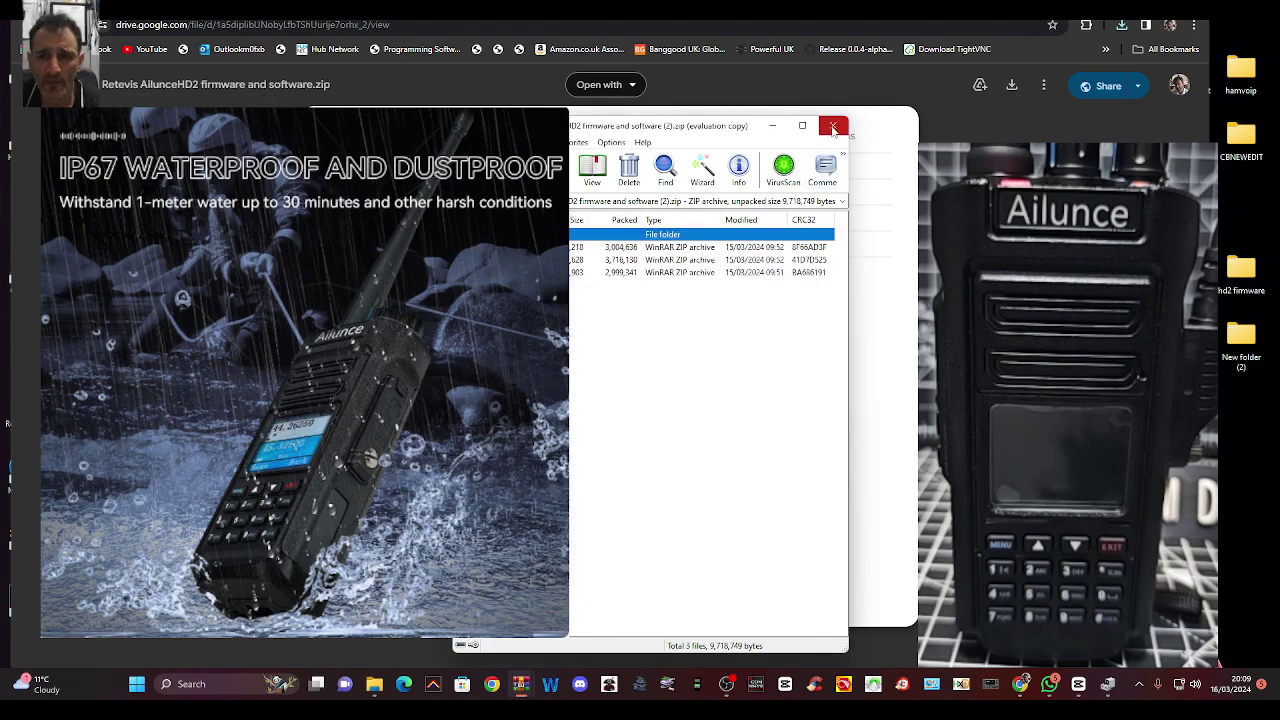
left_click(833, 126)
Step: Open the HD2 firmware V2.03-GPS zip from the hd2 firmware folder in WinRAR, showing its 2 files
key("ctrl+w")
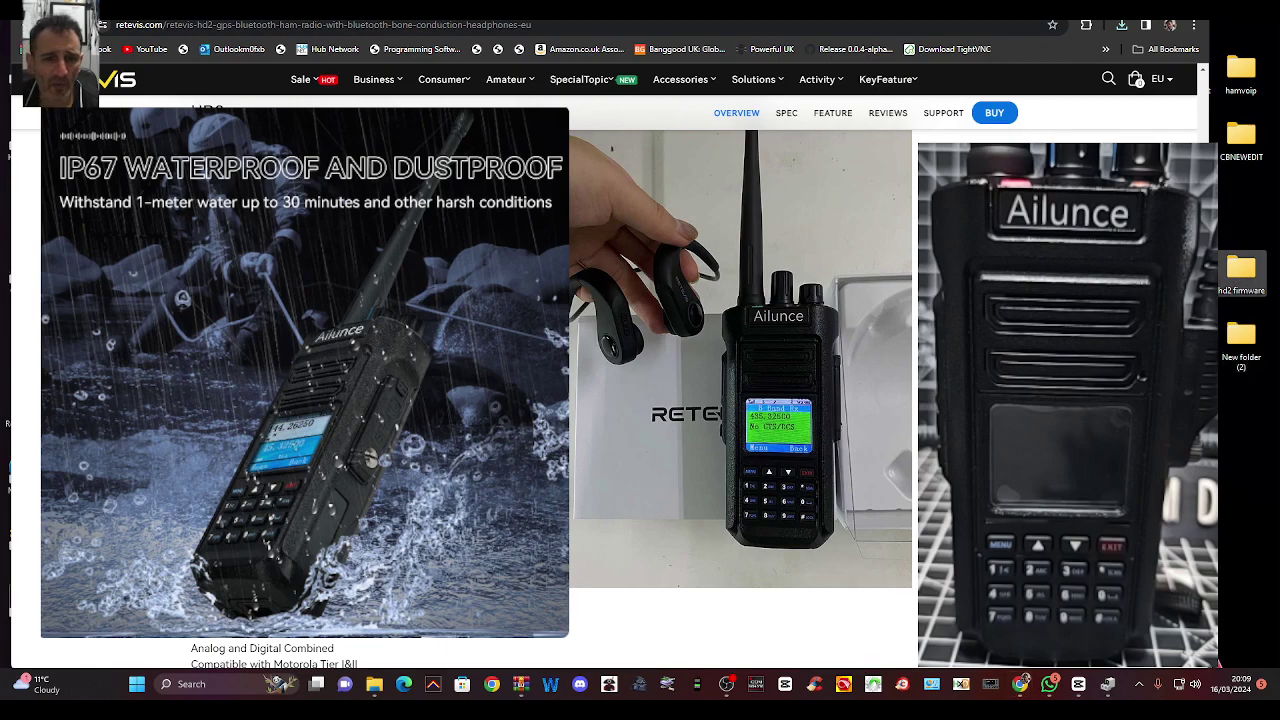
double_click(1240, 267)
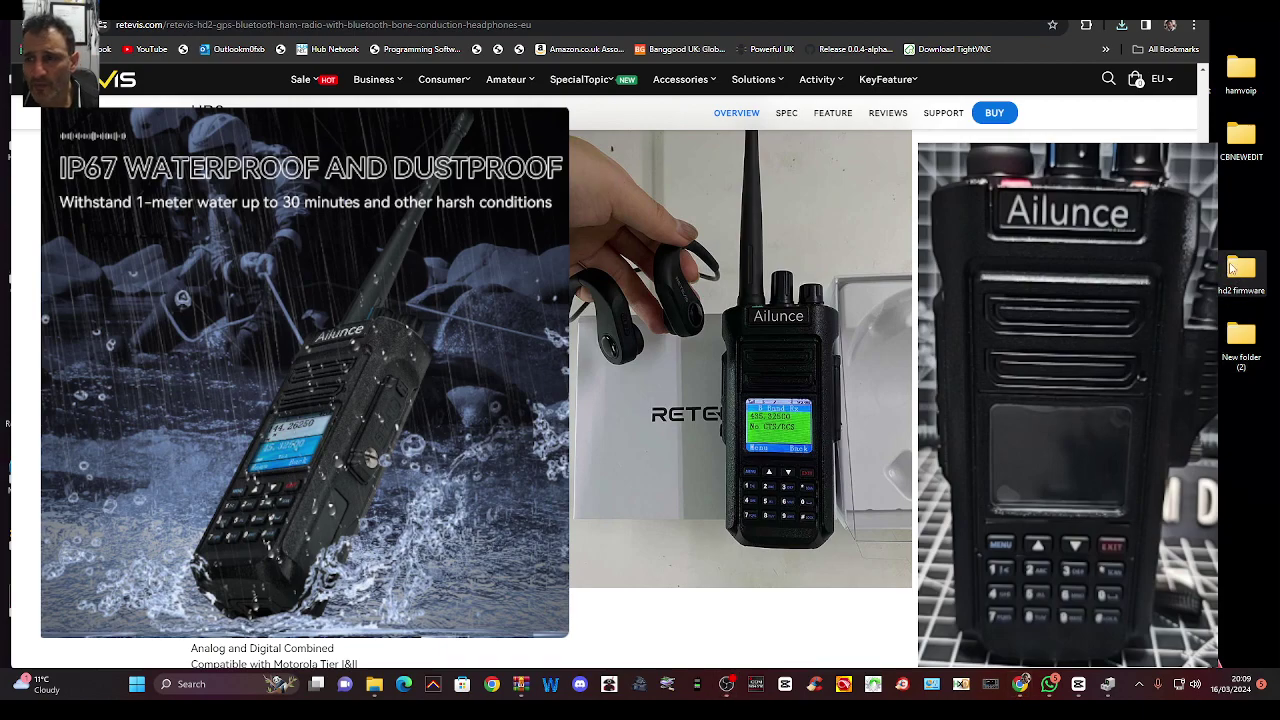
left_click_drag(578, 44, 874, 74)
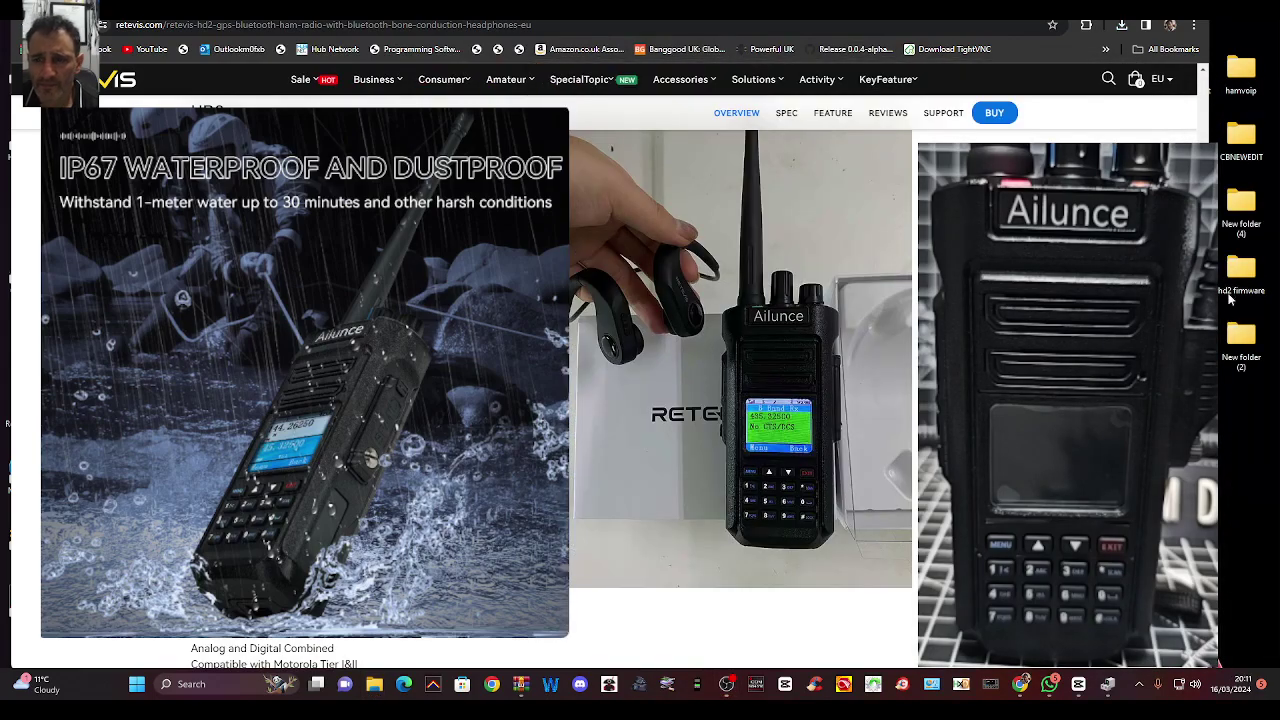
double_click(1230, 295)
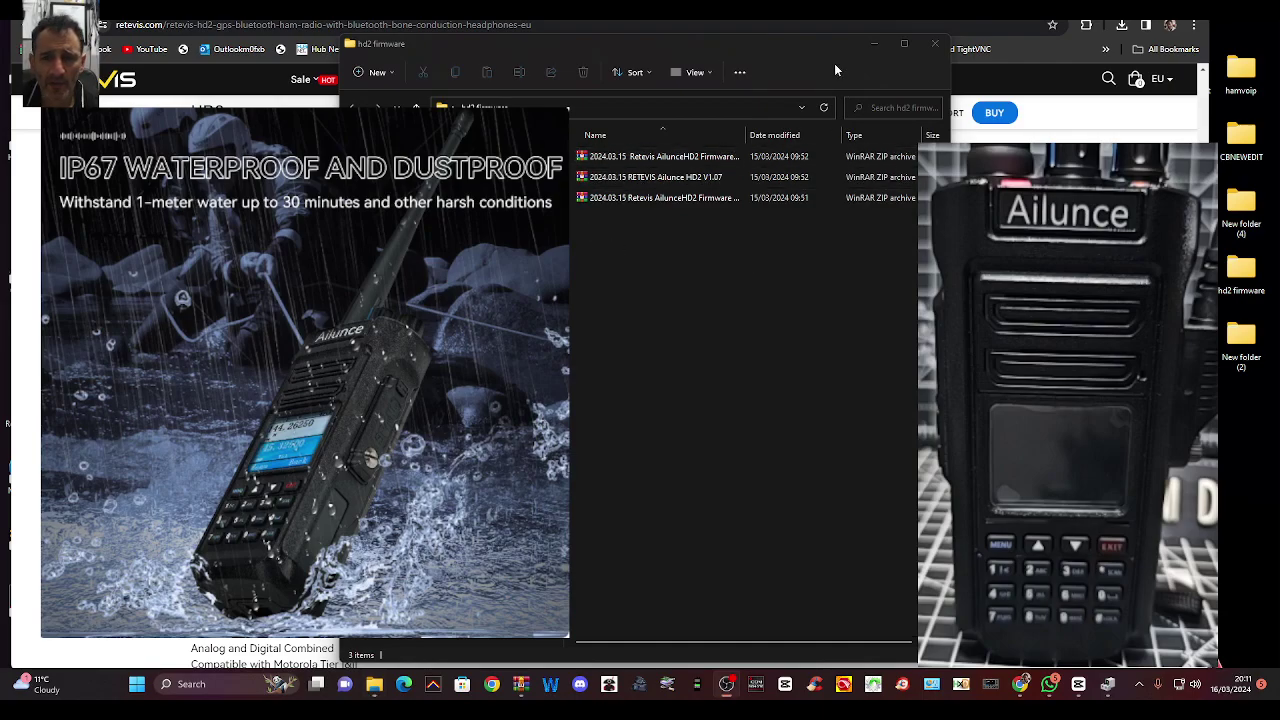
left_click_drag(836, 70, 886, 84)
left_click(696, 183)
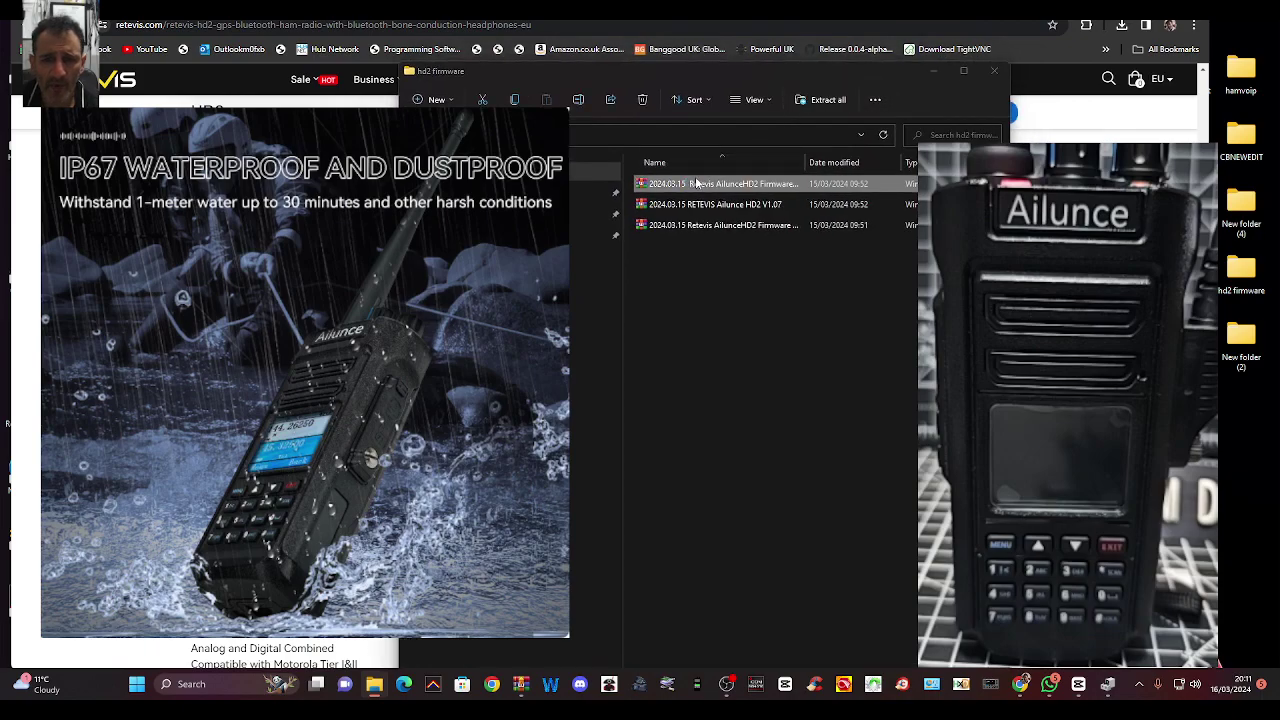
double_click(696, 183)
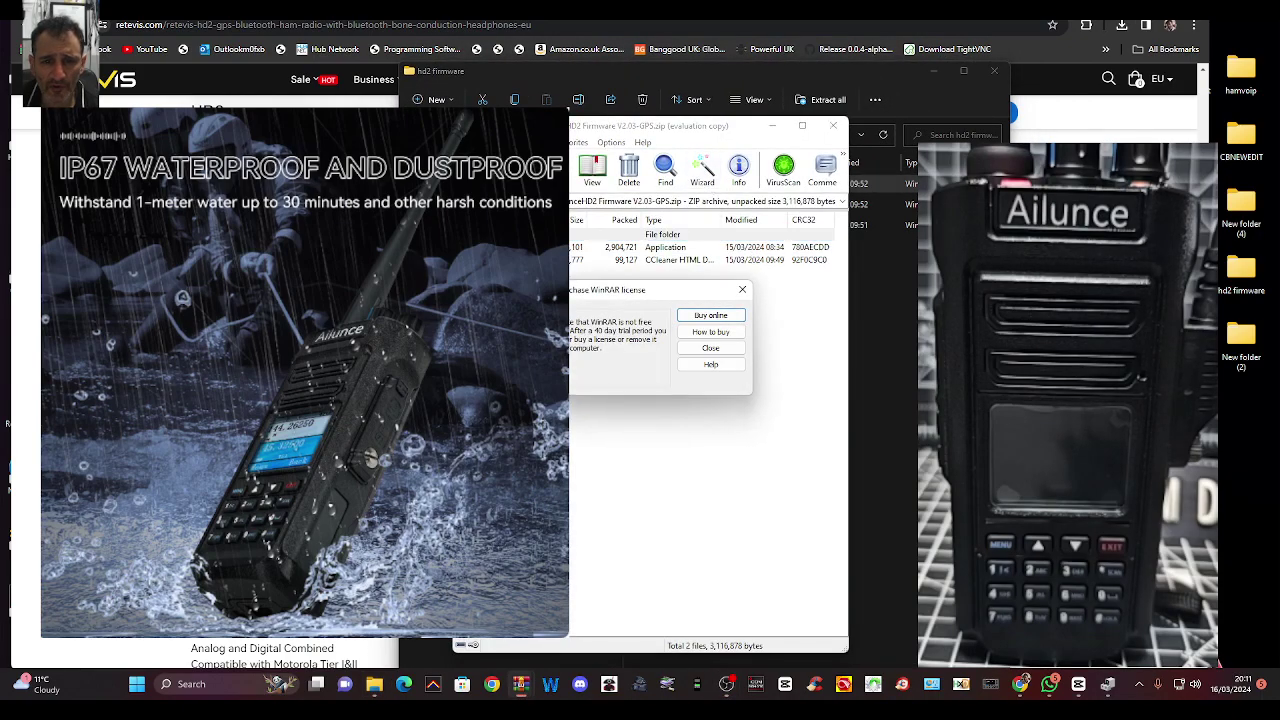
left_click(742, 289)
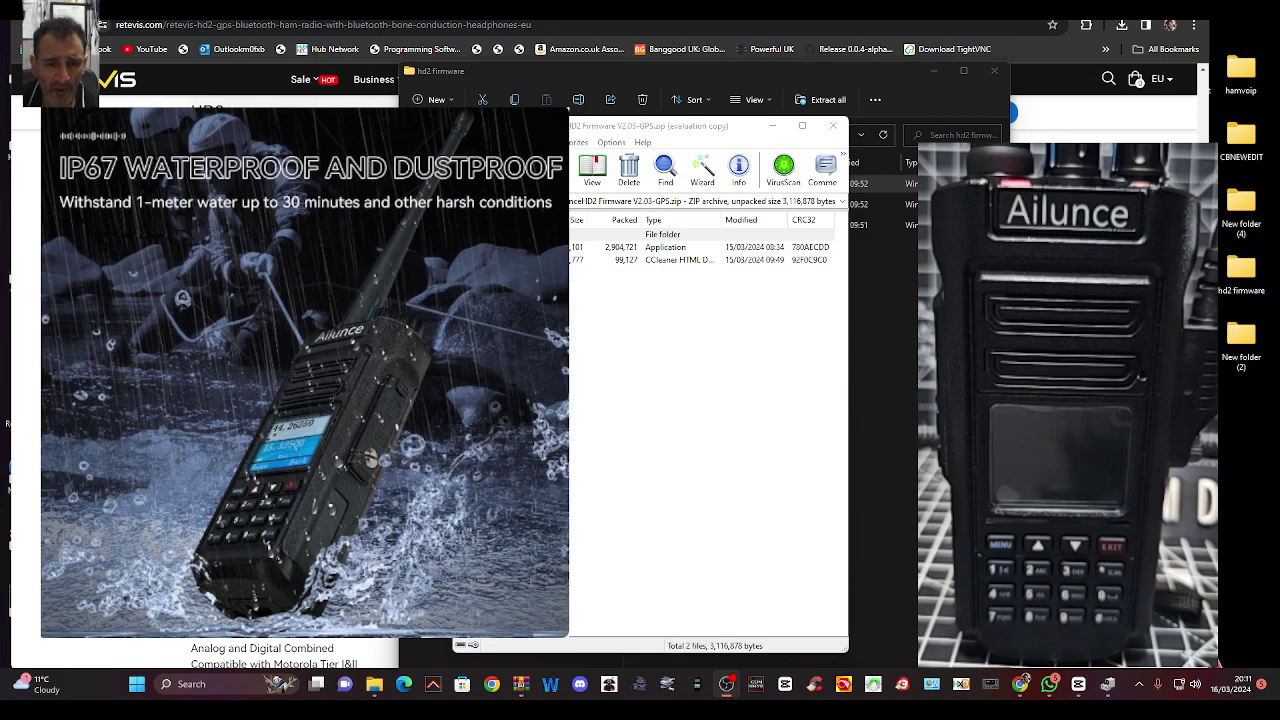
Step: Reinstall the HD2-FW-V2.03-GPS updater over the existing copy in the default folder and launch it
left_click_drag(647, 128, 782, 140)
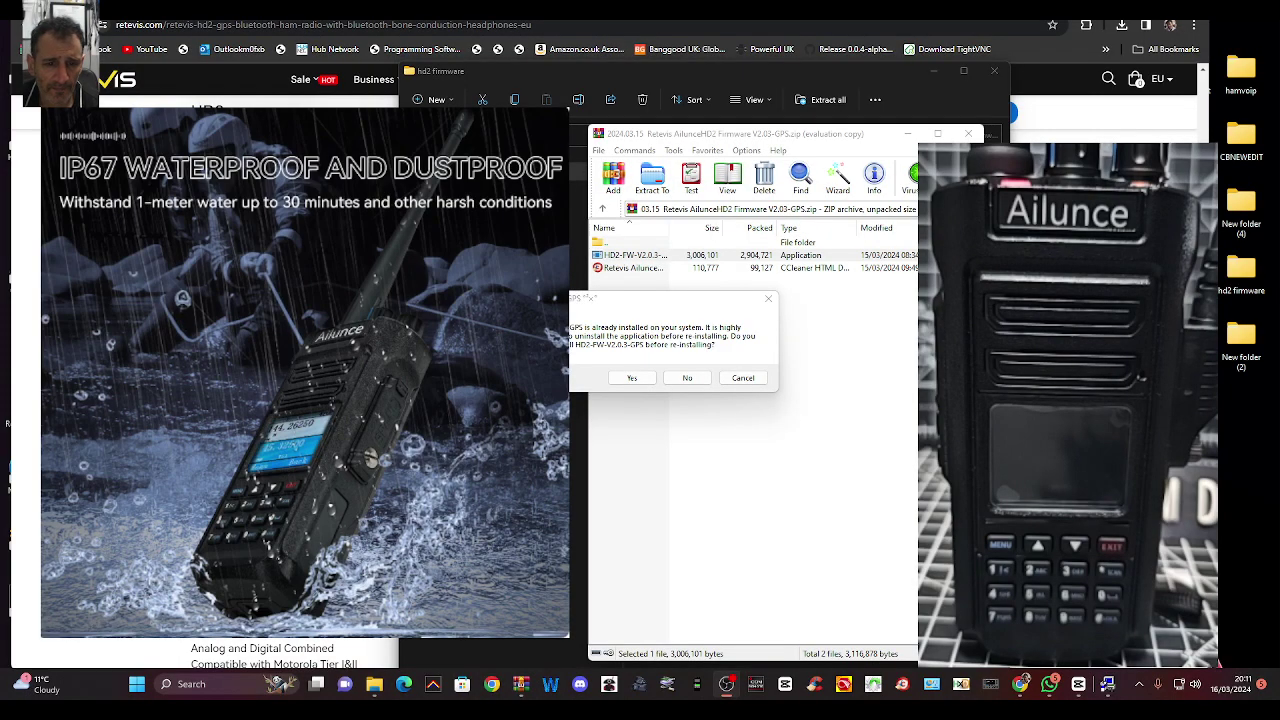
key("Return")
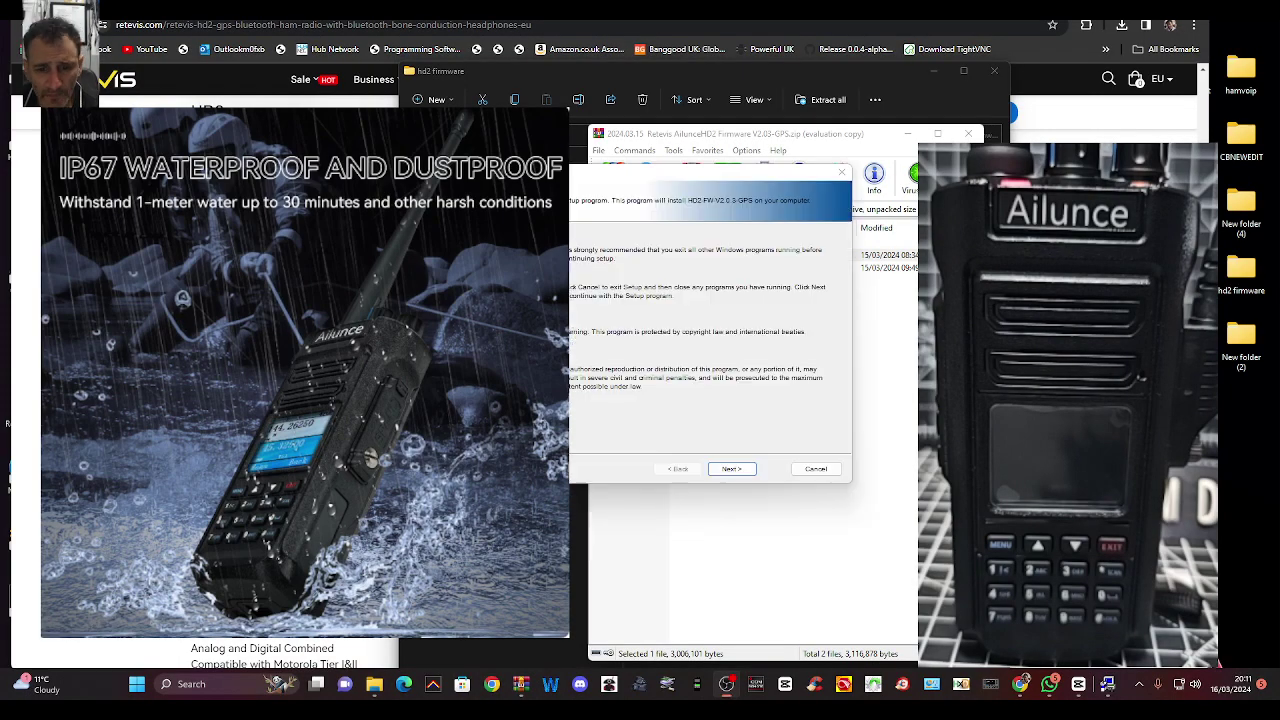
left_click(750, 474)
left_click(745, 470)
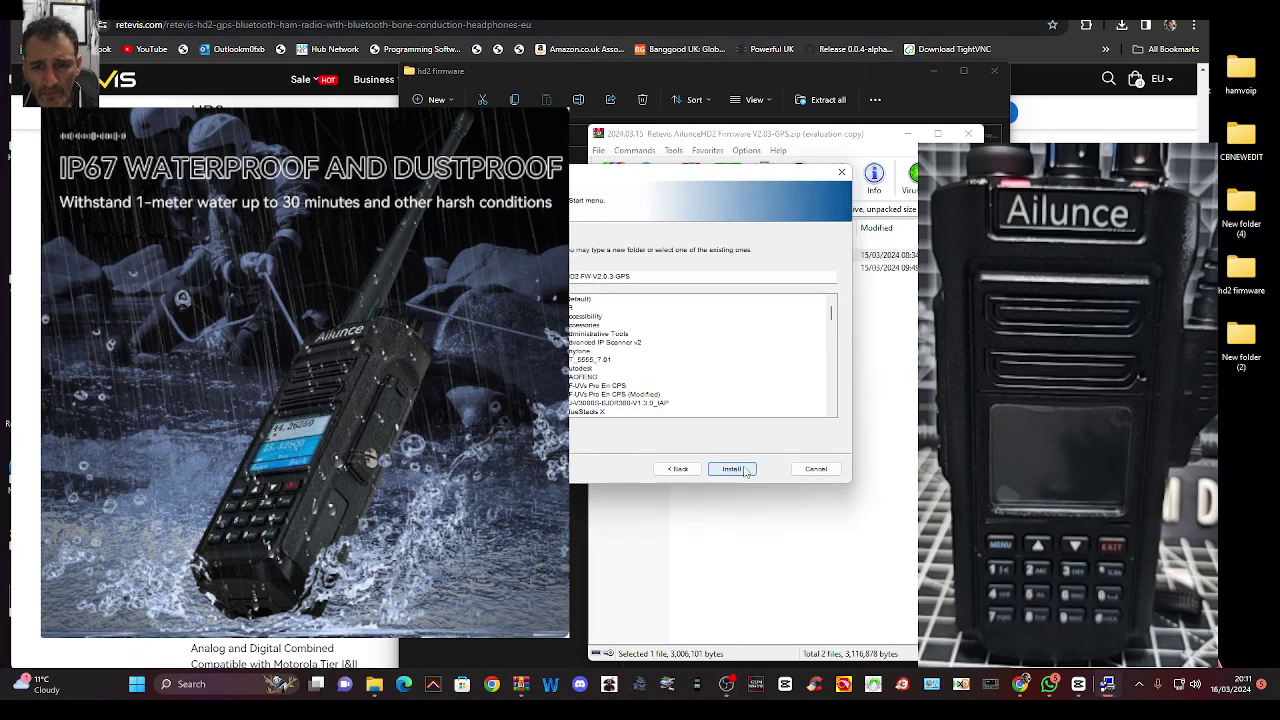
left_click(745, 470)
left_click(729, 469)
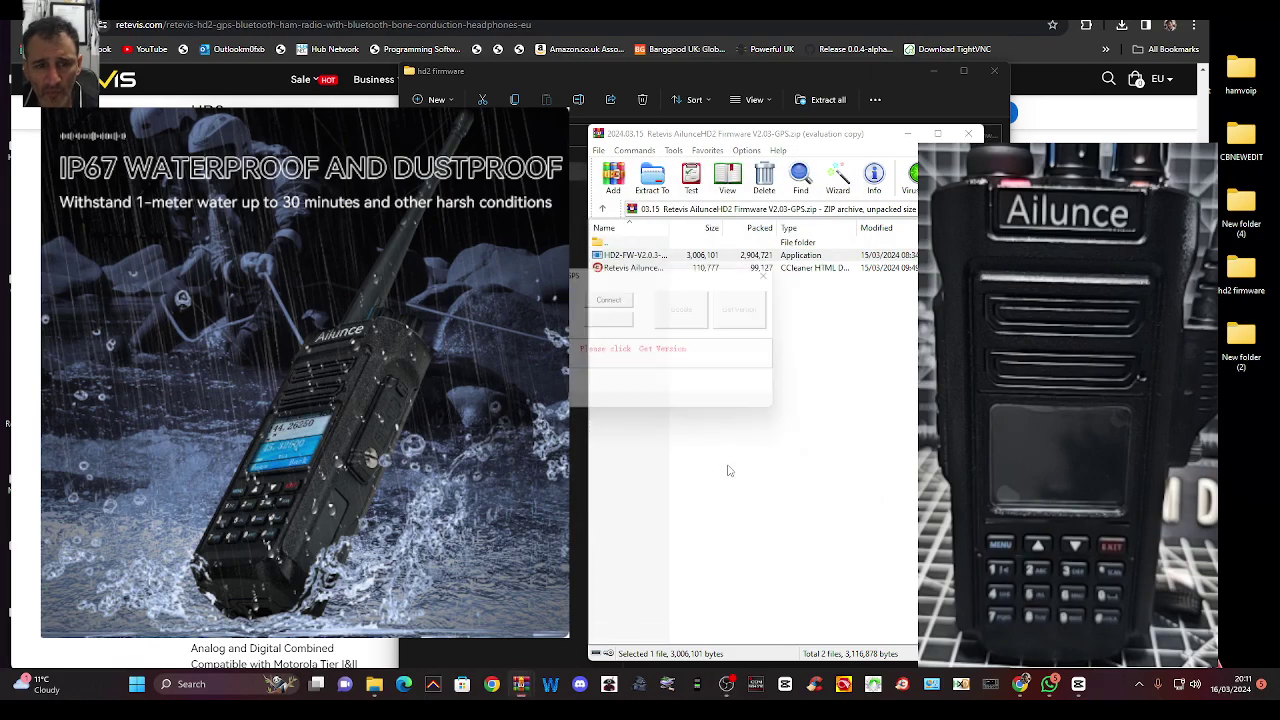
Step: Connect to the radio on COM22, read the V2.0.3-GPS firmware version, and start the update
left_click_drag(673, 285, 774, 294)
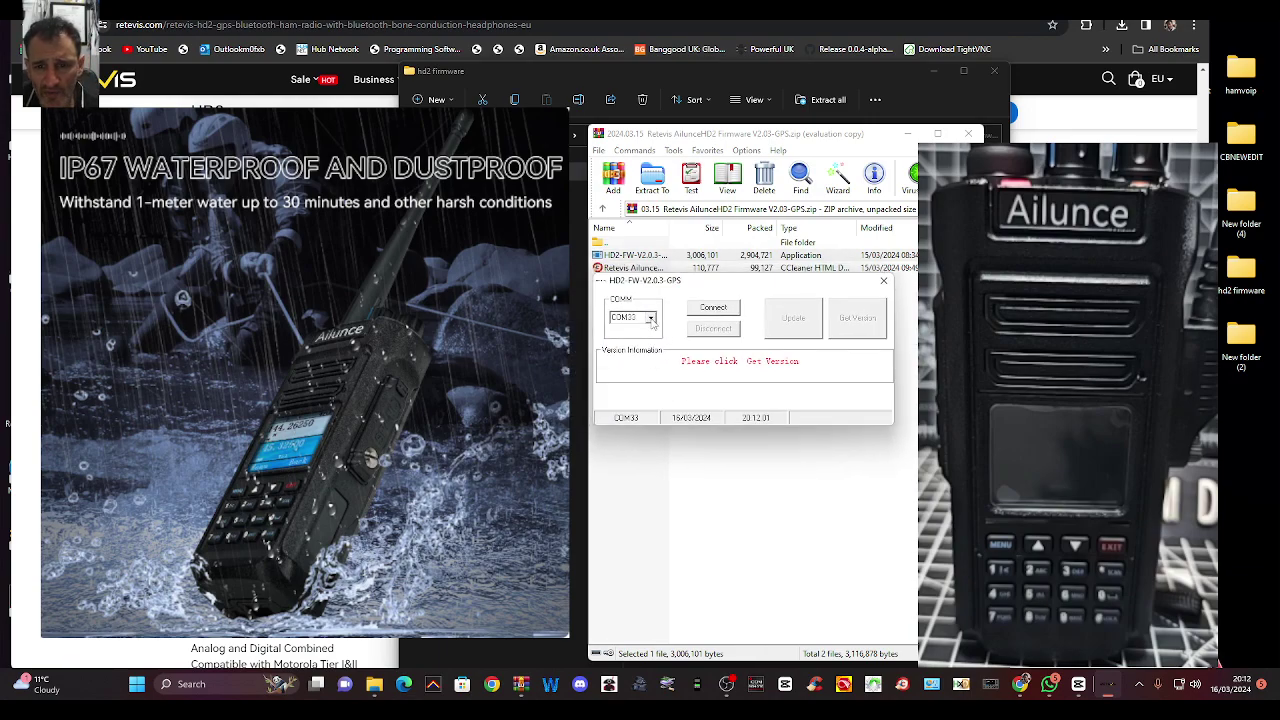
left_click(650, 319)
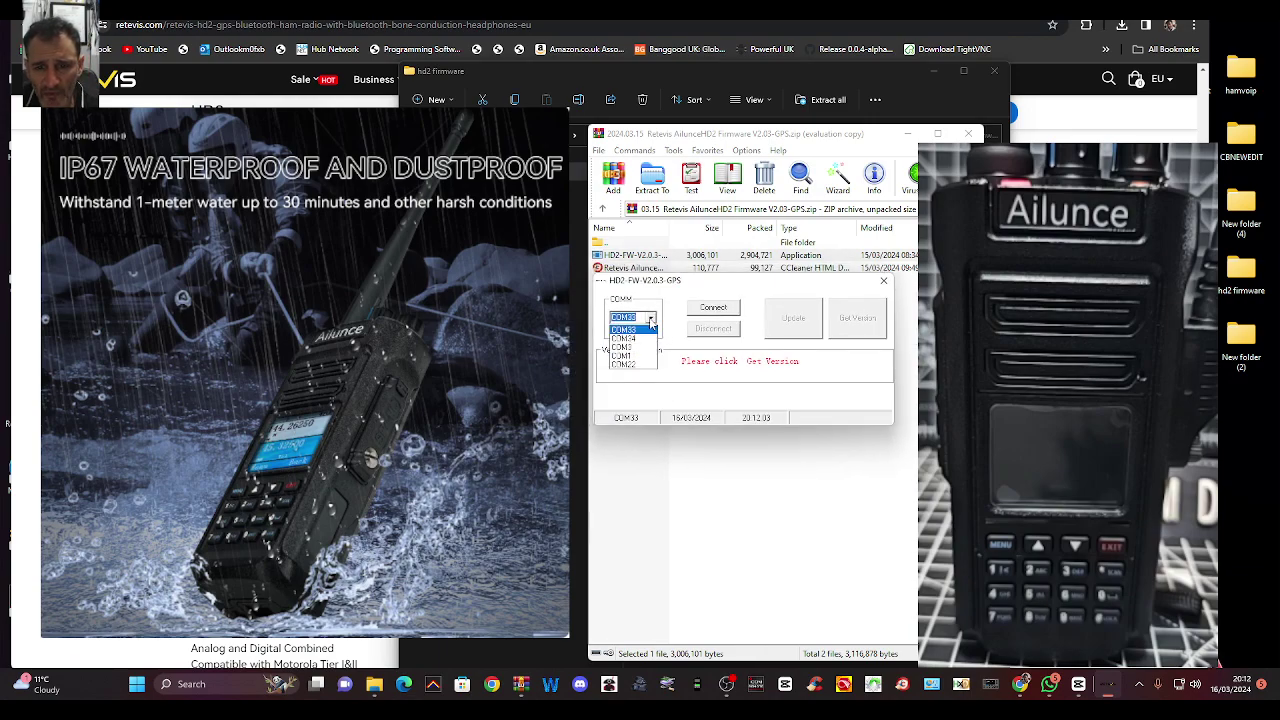
left_click(650, 319)
left_click(650, 319)
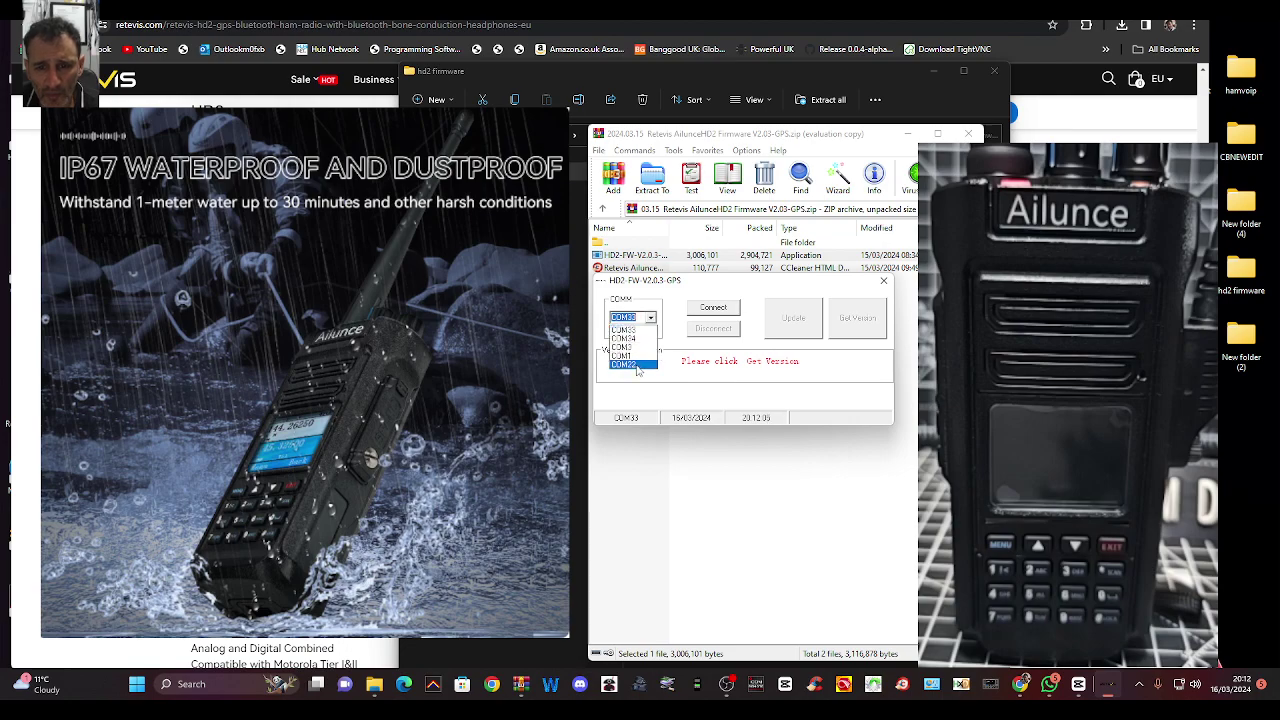
left_click(637, 366)
left_click(723, 311)
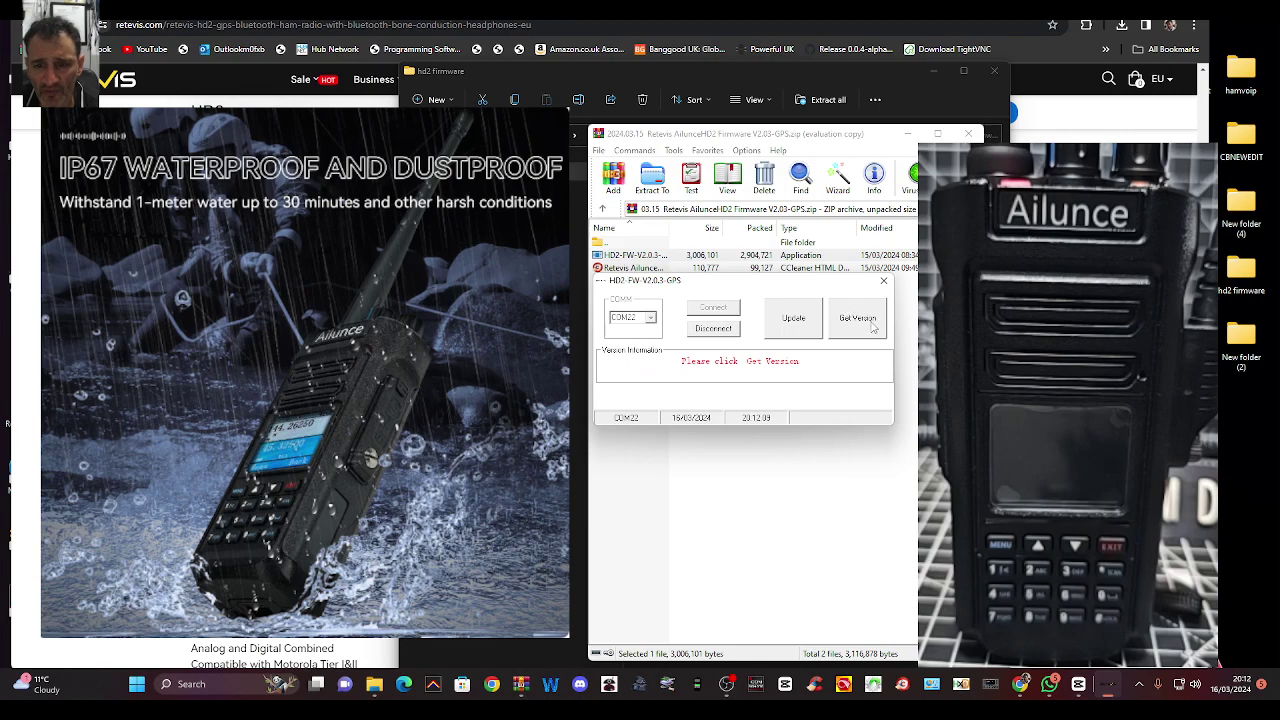
left_click(872, 324)
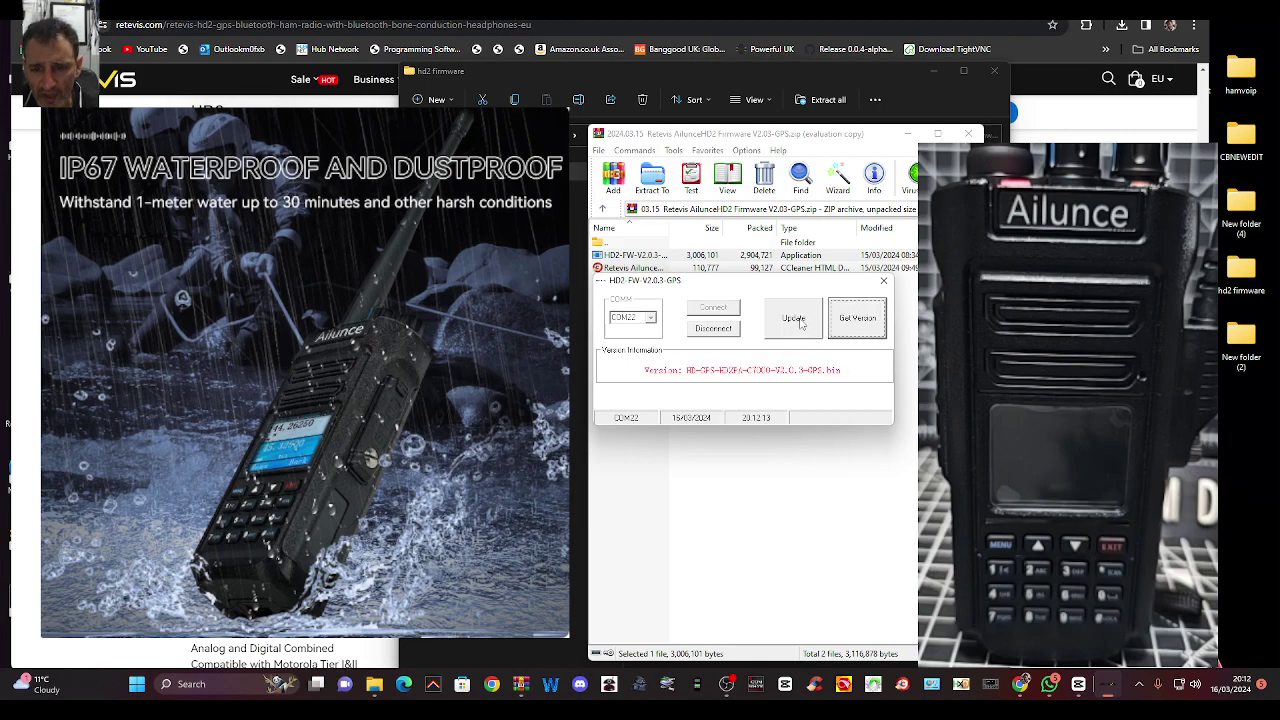
left_click(800, 323)
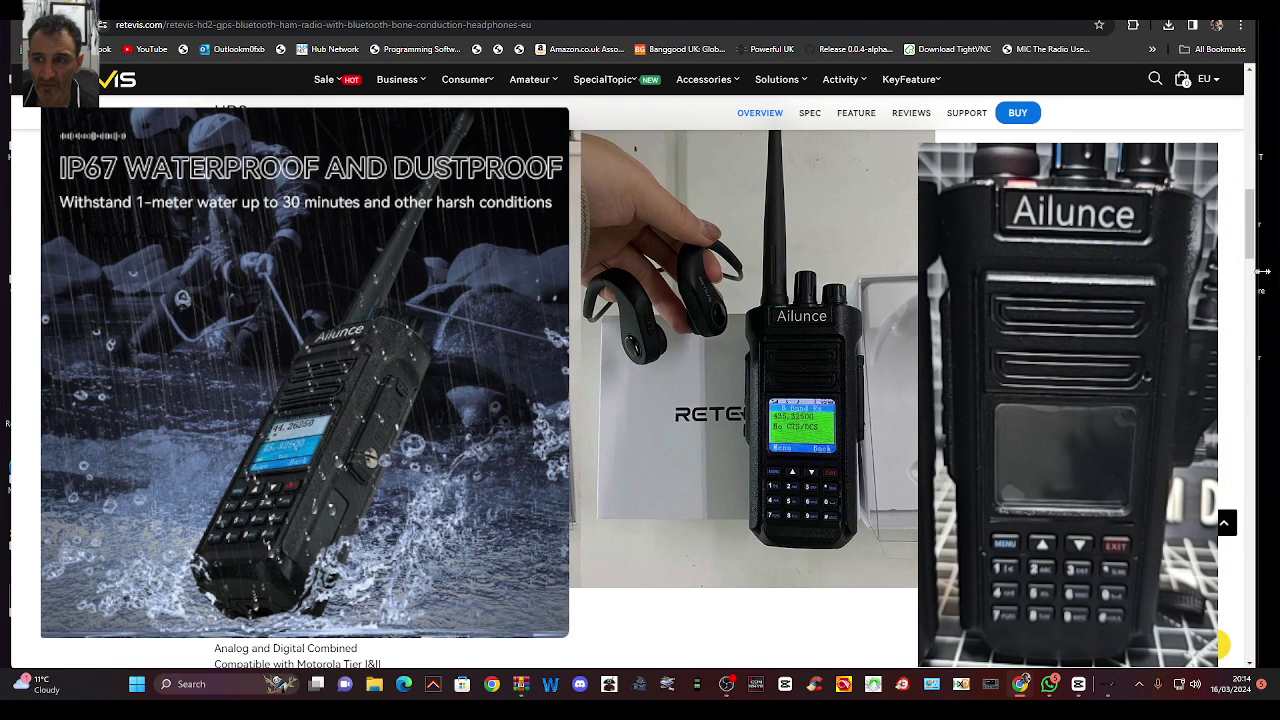
Step: Maximize the browser showing the Retevis HD2 product page
key("super+Up")
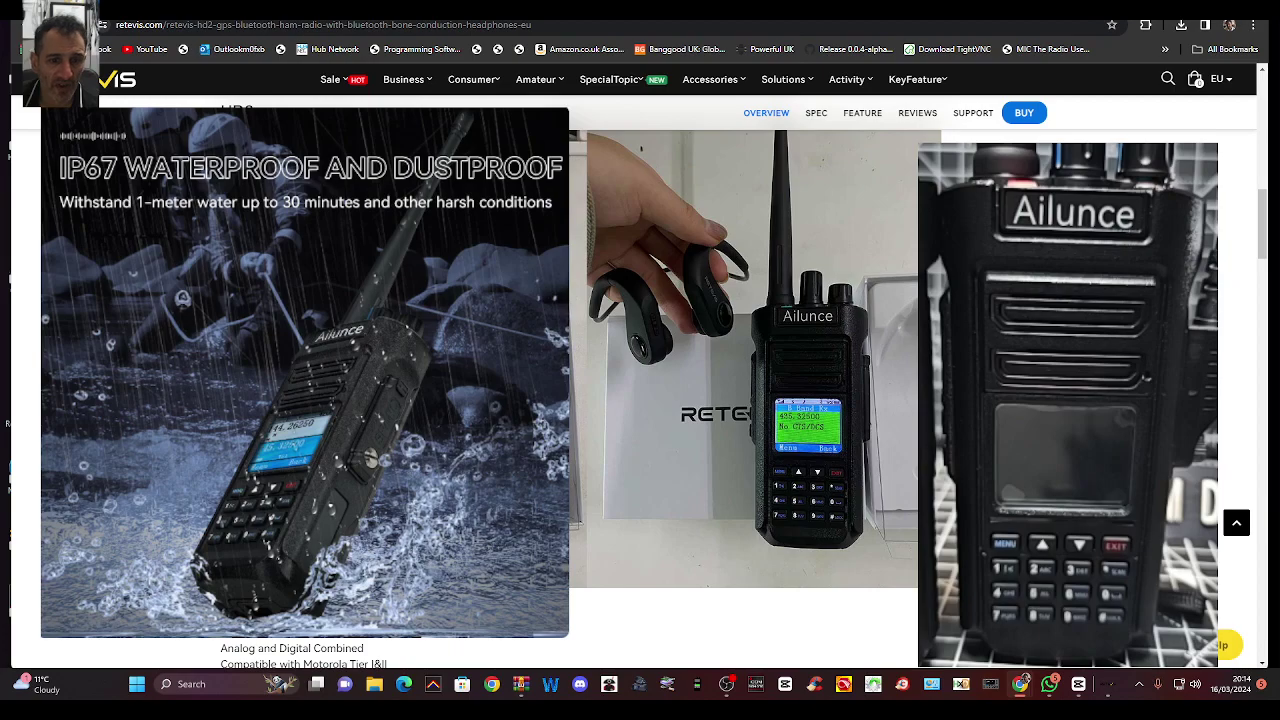